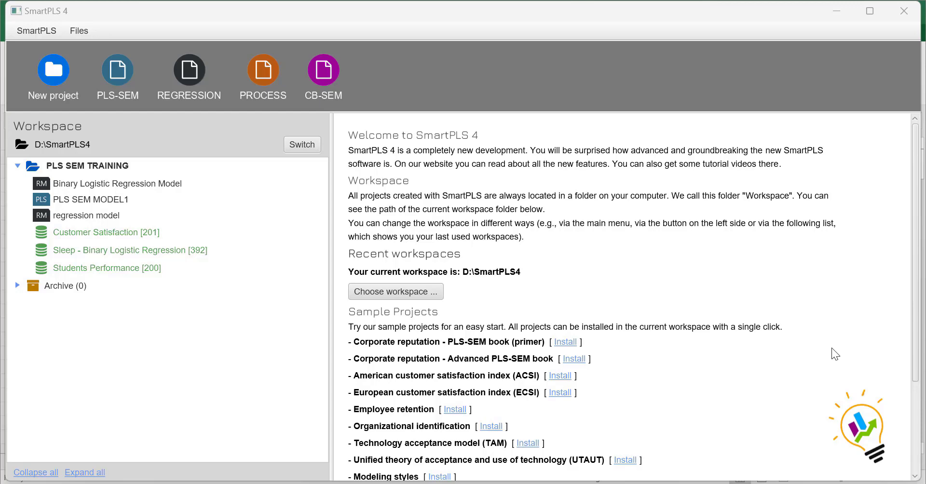
Switch to the Exams Marks workbook in Excel and examine the Study_time, Preparation_Level and Anxiety_Level columns
{"action": "key", "text": "alt+Tab"}
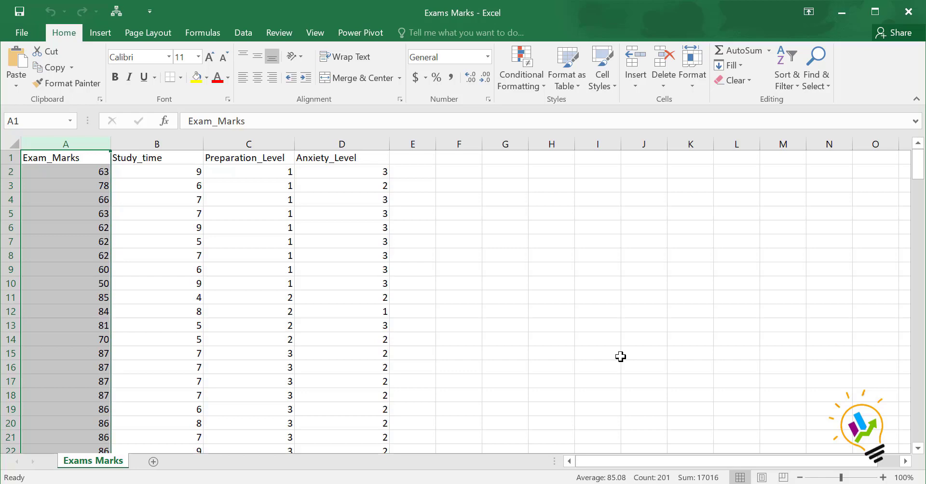
{"action": "left_click", "coordinate": [176, 143]}
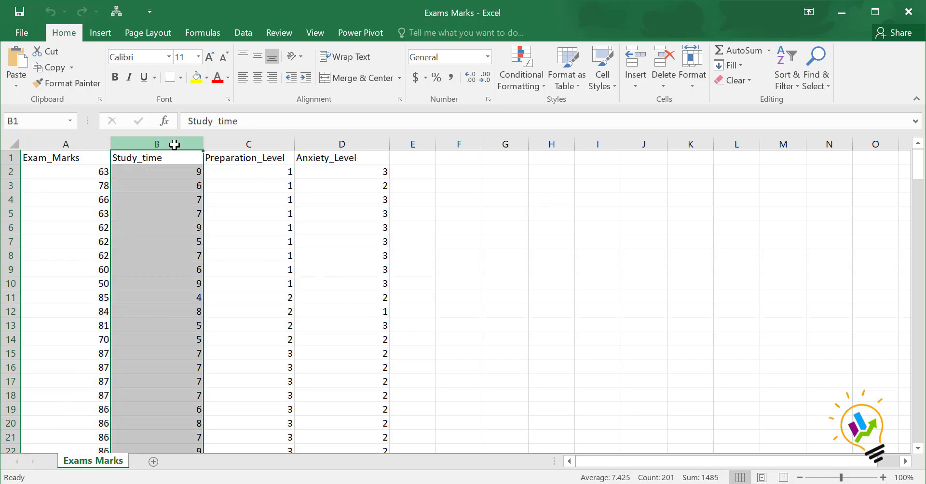
{"action": "left_click", "coordinate": [236, 144]}
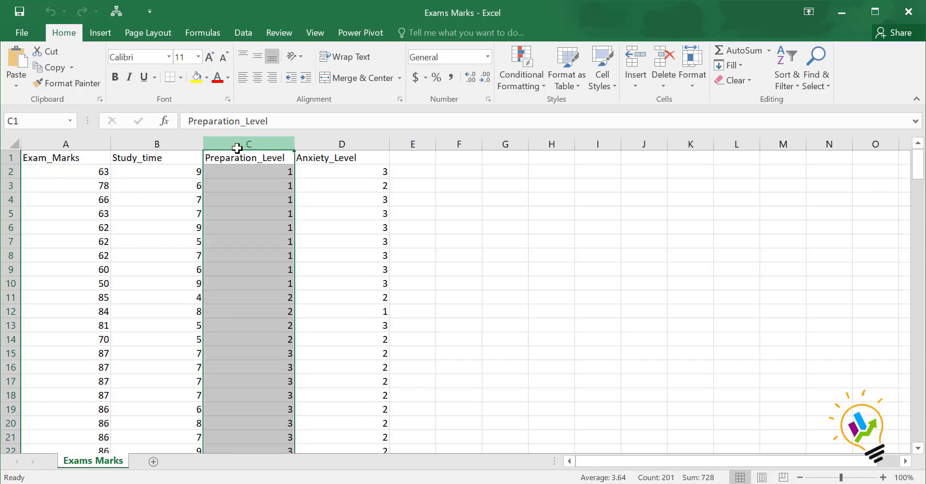
{"action": "left_click", "coordinate": [321, 144]}
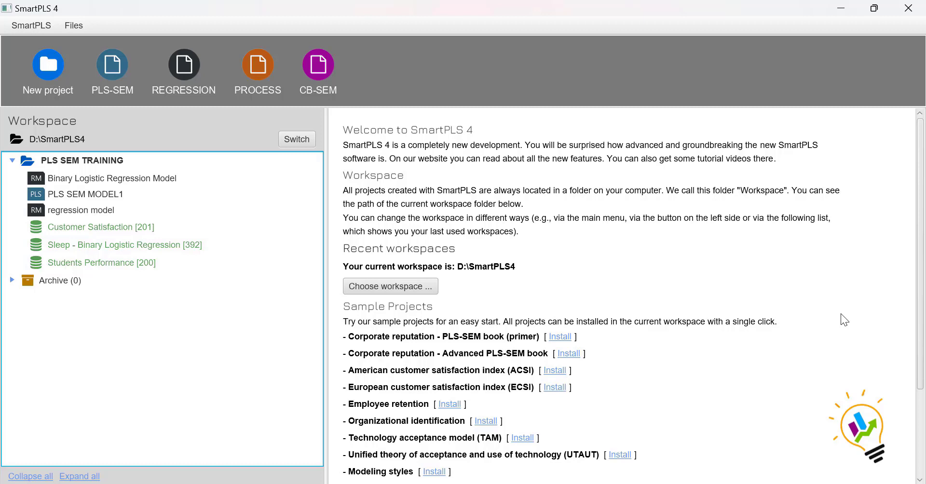
Import the Exams Marks Excel file from the Desktop into the PLS SEM TRAINING project with all four indicators as metric, and return to the workspace
{"action": "right_click", "coordinate": [120, 167]}
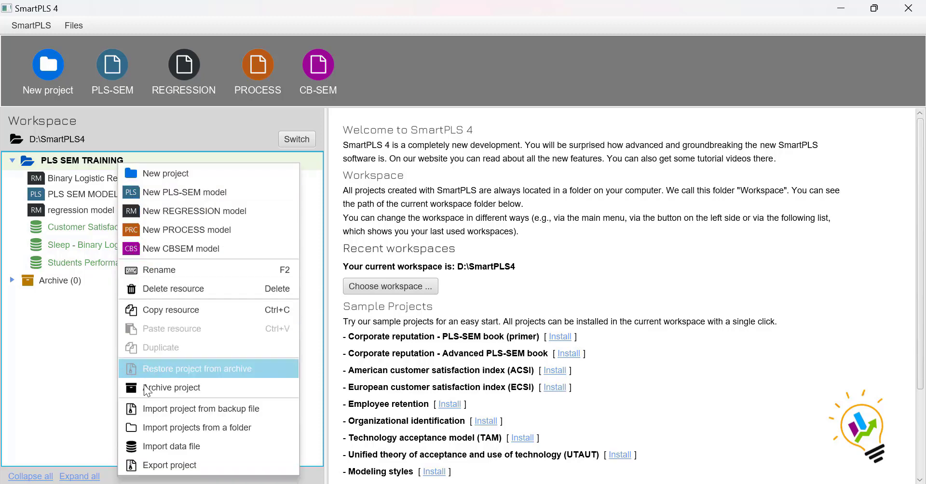
{"action": "left_click", "coordinate": [165, 447]}
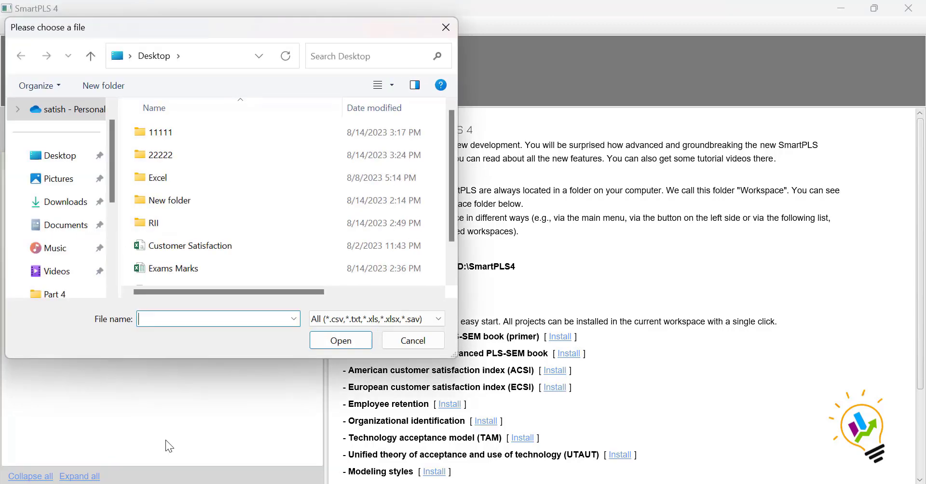
{"action": "left_click", "coordinate": [57, 159]}
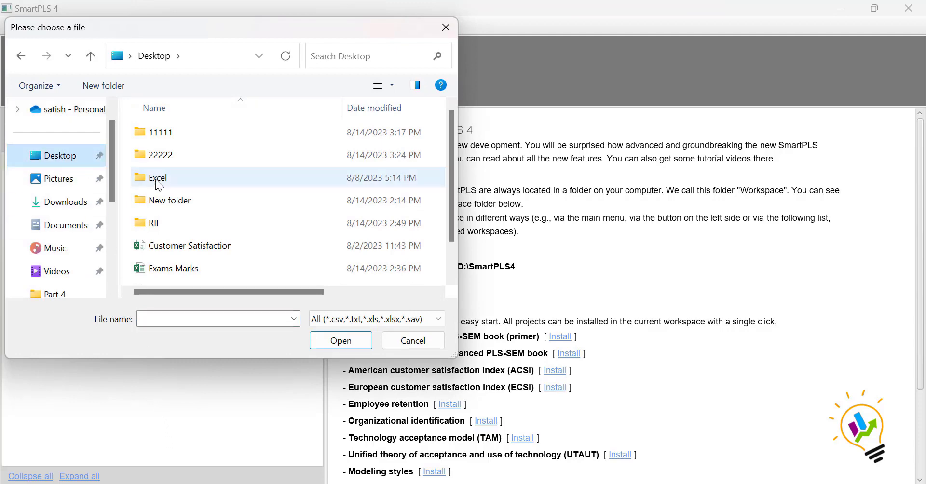
{"action": "left_click", "coordinate": [198, 272]}
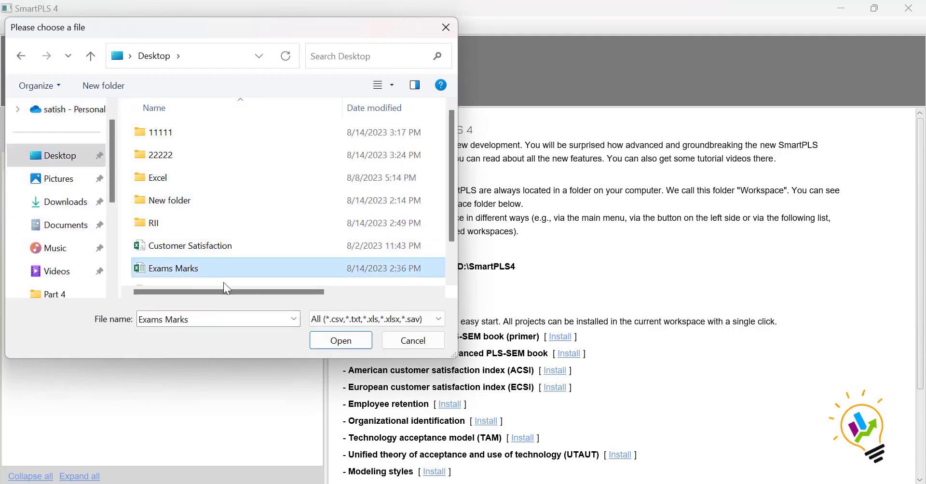
{"action": "left_click", "coordinate": [320, 336]}
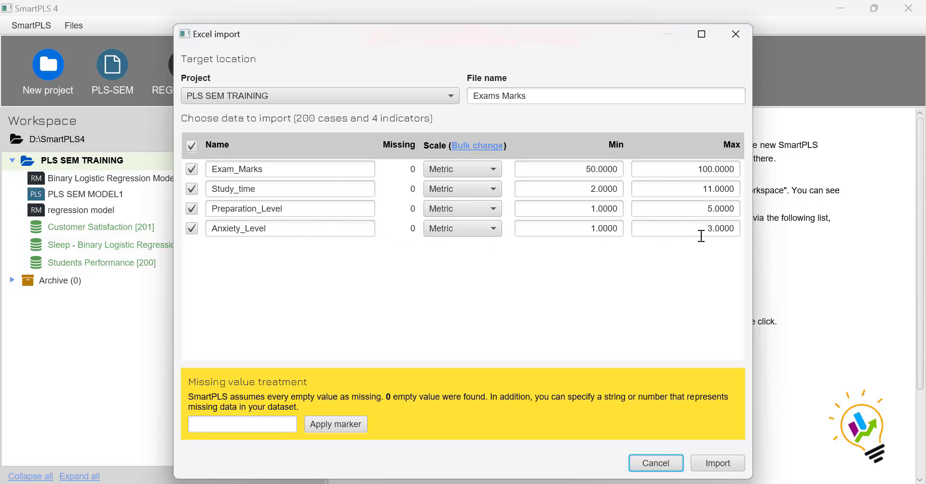
{"action": "mouse_move", "coordinate": [573, 232]}
{"action": "mouse_move", "coordinate": [583, 174]}
{"action": "left_click", "coordinate": [708, 464]}
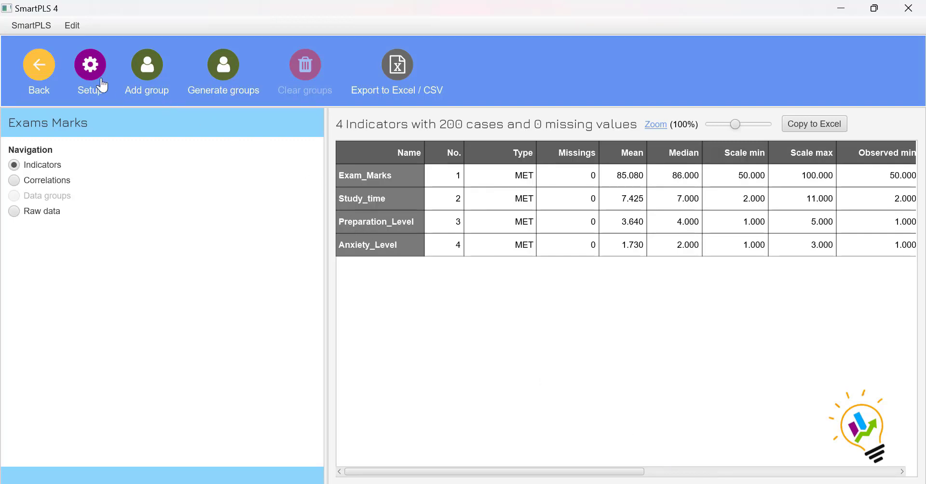
{"action": "left_click", "coordinate": [40, 70]}
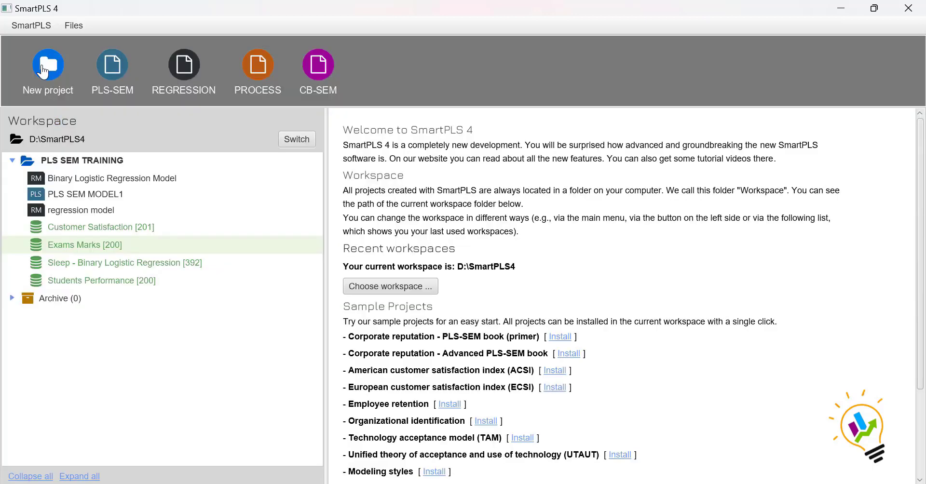
Create a new REGRESSION model named NCA in the PLS SEM TRAINING project
{"action": "right_click", "coordinate": [67, 162]}
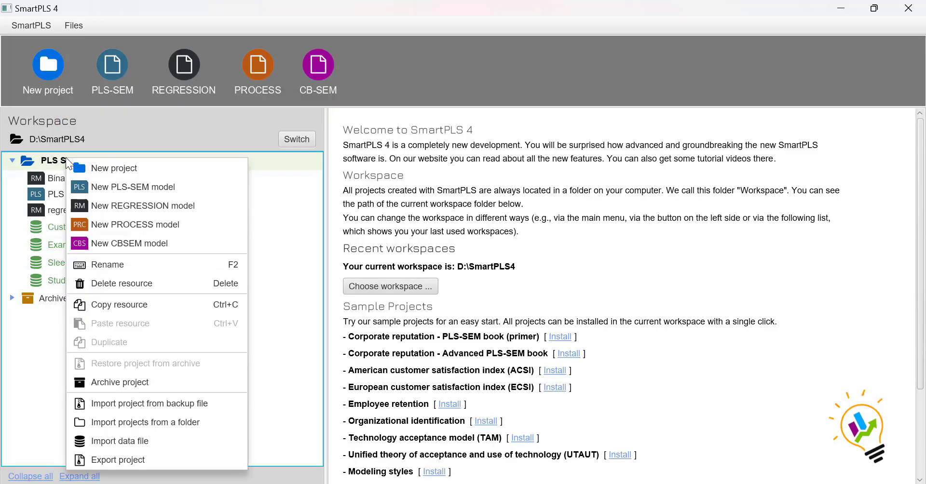
{"action": "left_click", "coordinate": [111, 206]}
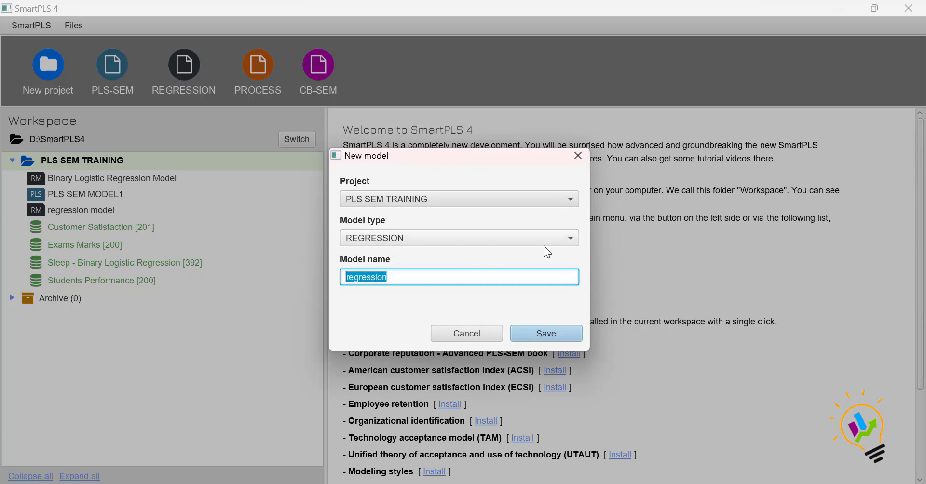
{"action": "left_click", "coordinate": [570, 241]}
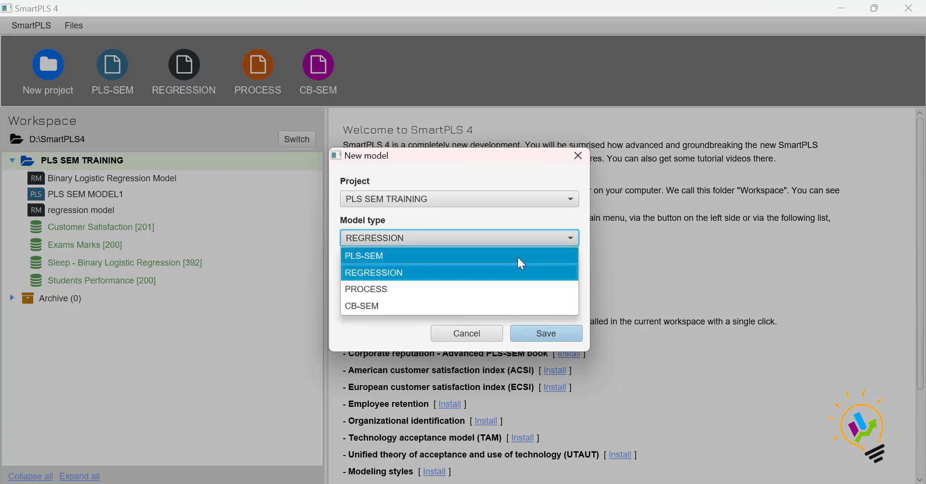
{"action": "left_click", "coordinate": [513, 271]}
{"action": "left_click_drag", "start_coordinate": [472, 275], "coordinate": [328, 282]}
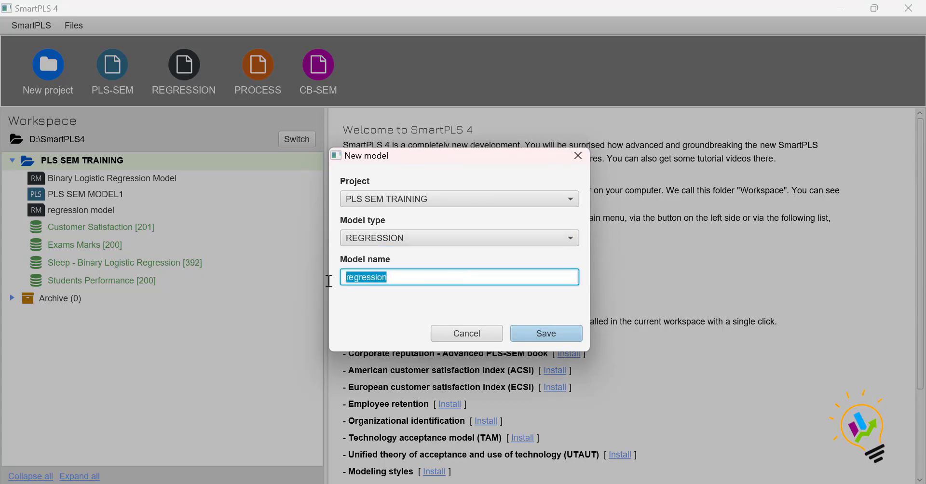
{"action": "type", "text": "NCA"}
{"action": "left_click", "coordinate": [534, 334]}
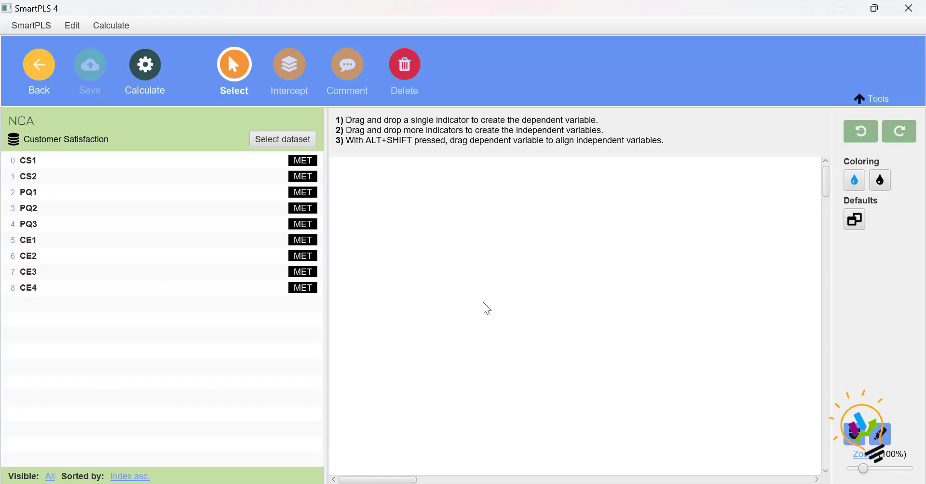
Assign the Exams Marks dataset to the model and place Exam_Marks on the canvas as the dependent variable, with its indicators on the right
{"action": "left_click", "coordinate": [282, 141]}
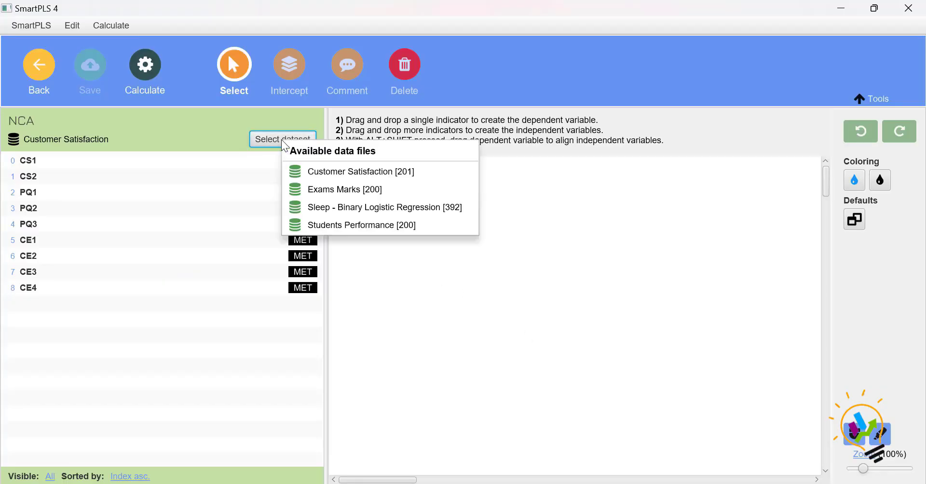
{"action": "left_click", "coordinate": [324, 189]}
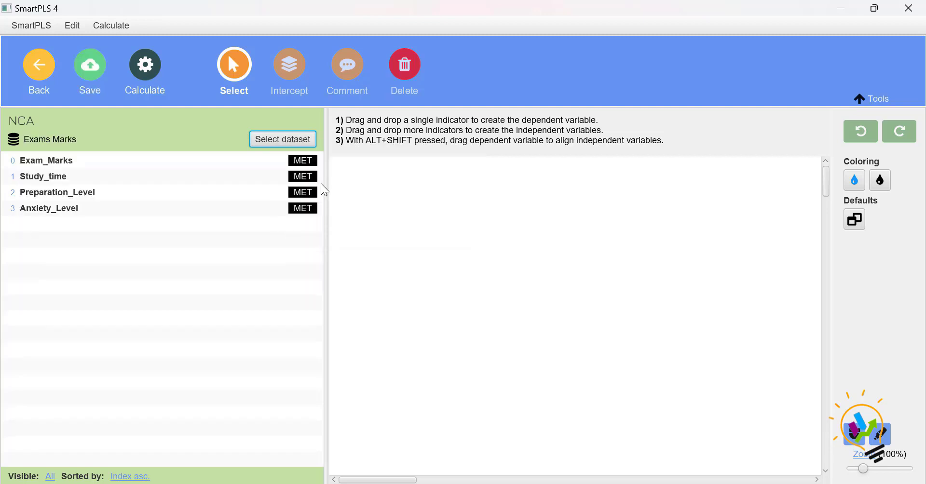
{"action": "left_click", "coordinate": [99, 162]}
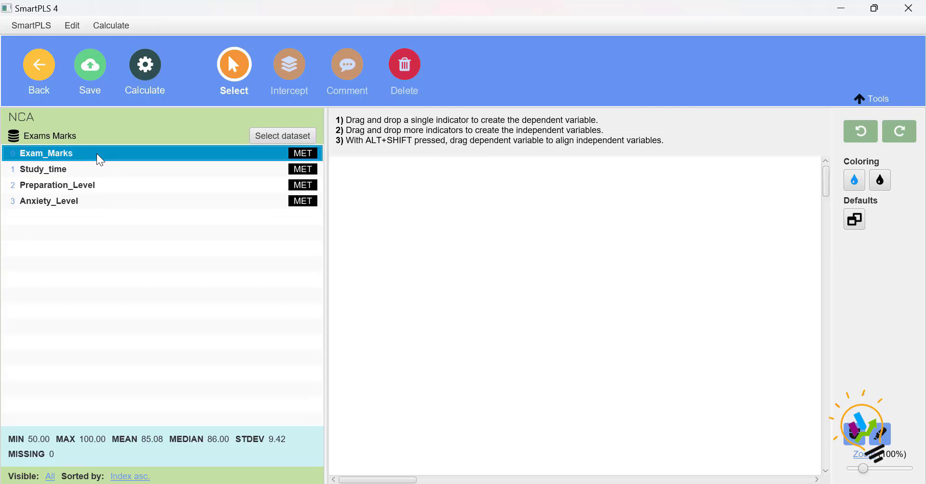
{"action": "left_click_drag", "start_coordinate": [97, 154], "coordinate": [542, 292]}
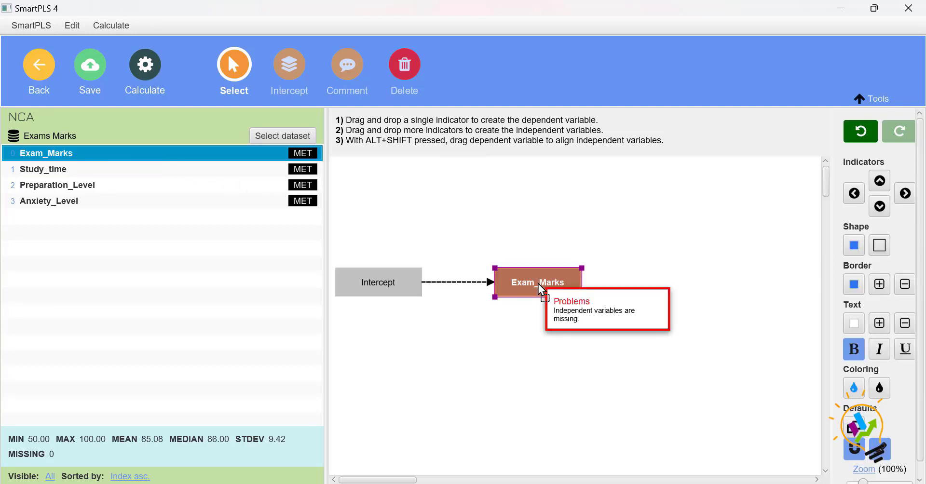
{"action": "left_click", "coordinate": [906, 194]}
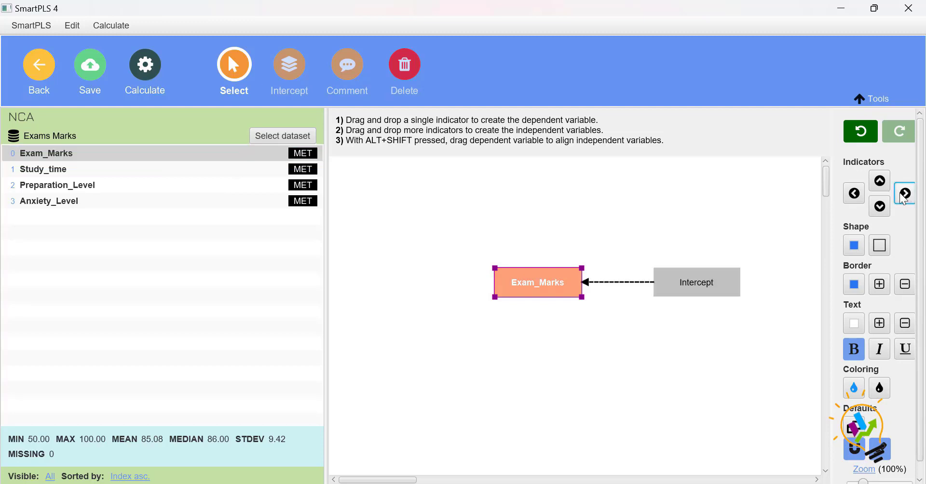
Add Study_time, Preparation_Level and Anxiety_Level as independent variables of Exam_Marks and align them to its left
{"action": "left_click", "coordinate": [60, 174]}
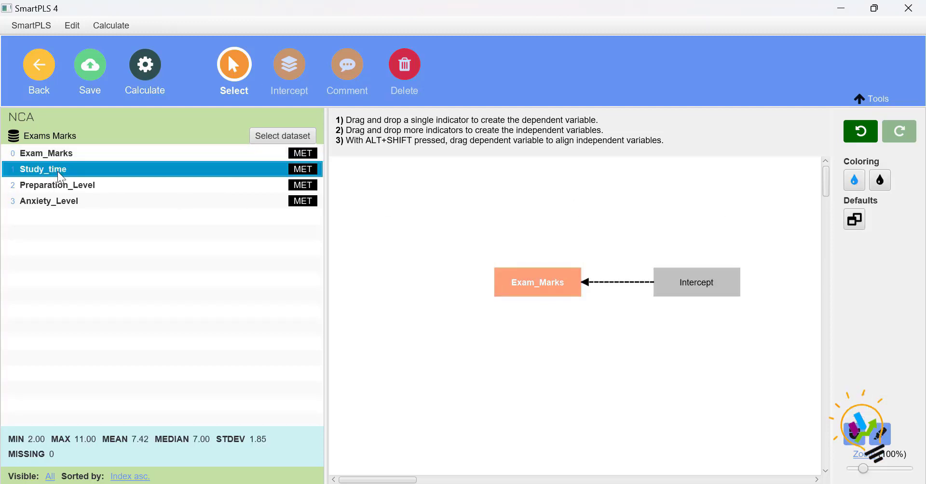
{"action": "key", "text": "shift+Down"}
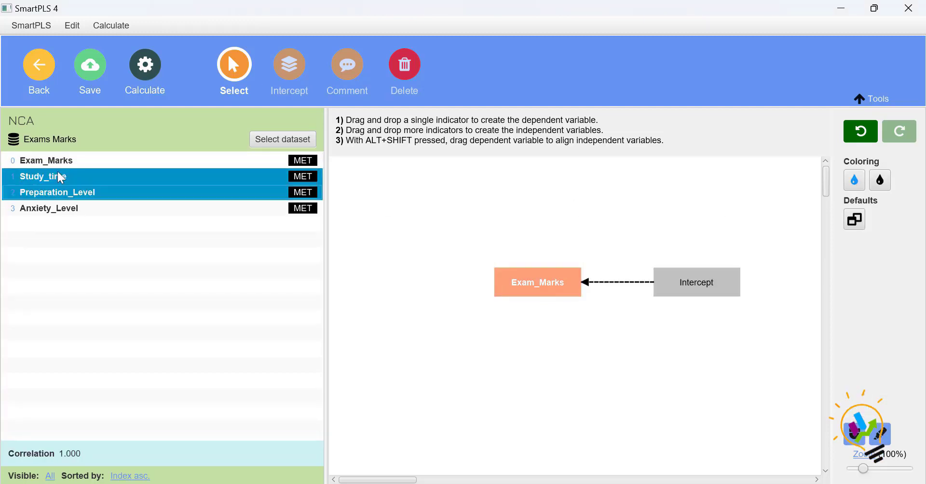
{"action": "key", "text": "shift+Down"}
{"action": "left_click_drag", "start_coordinate": [60, 178], "coordinate": [525, 280]}
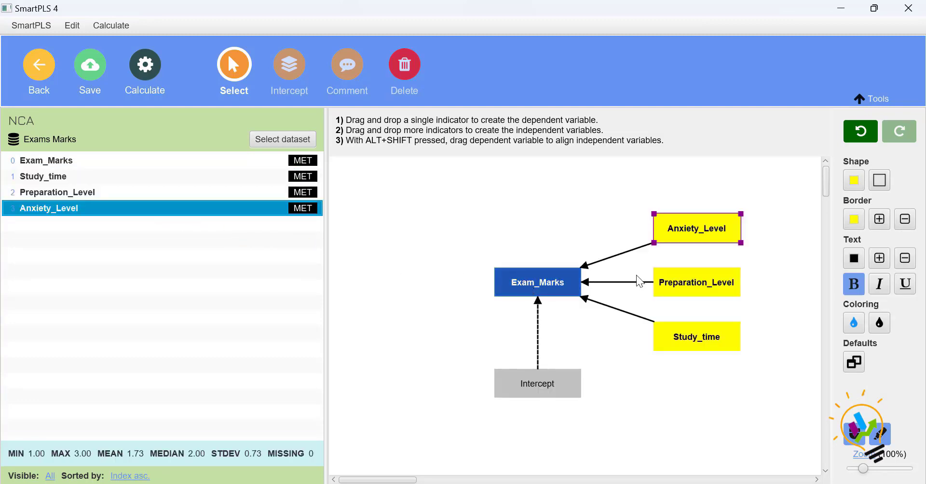
{"action": "left_click", "coordinate": [527, 295]}
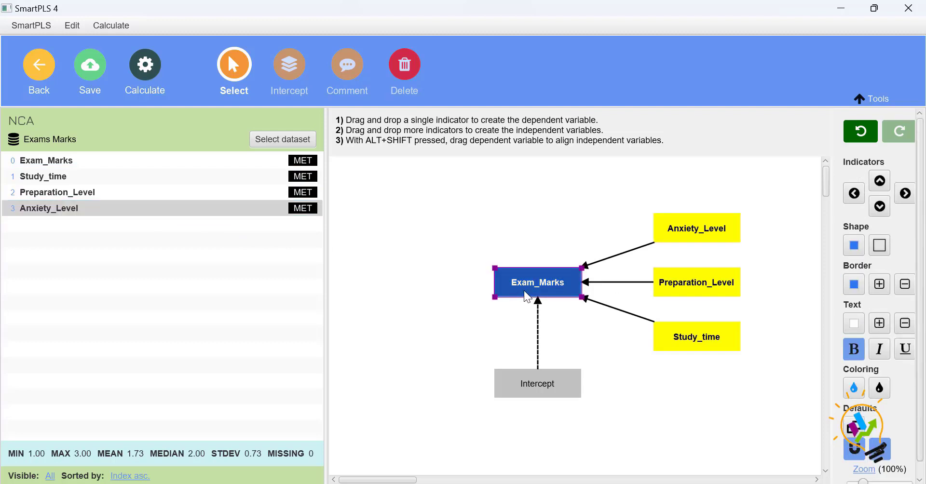
{"action": "left_click", "coordinate": [853, 194]}
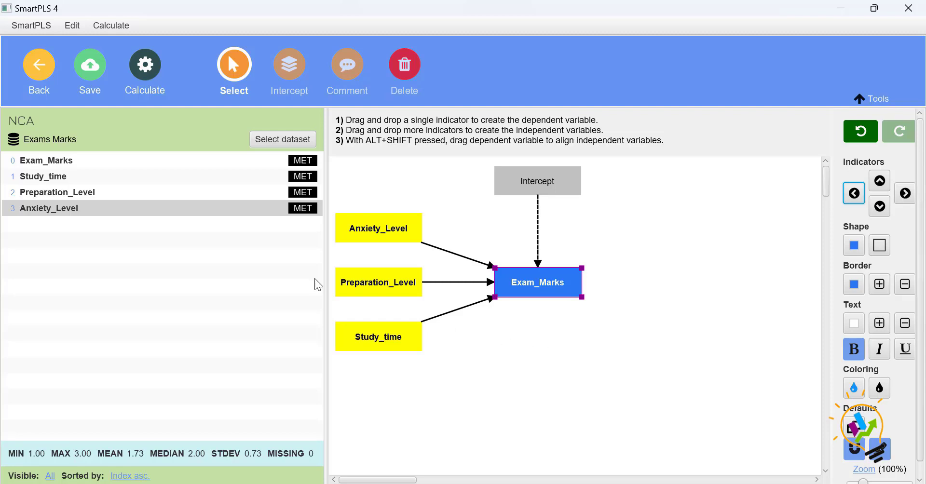
Run the necessary condition analysis (NCA) on the model with 10 bottleneck table steps and open its report
{"action": "left_click", "coordinate": [143, 72]}
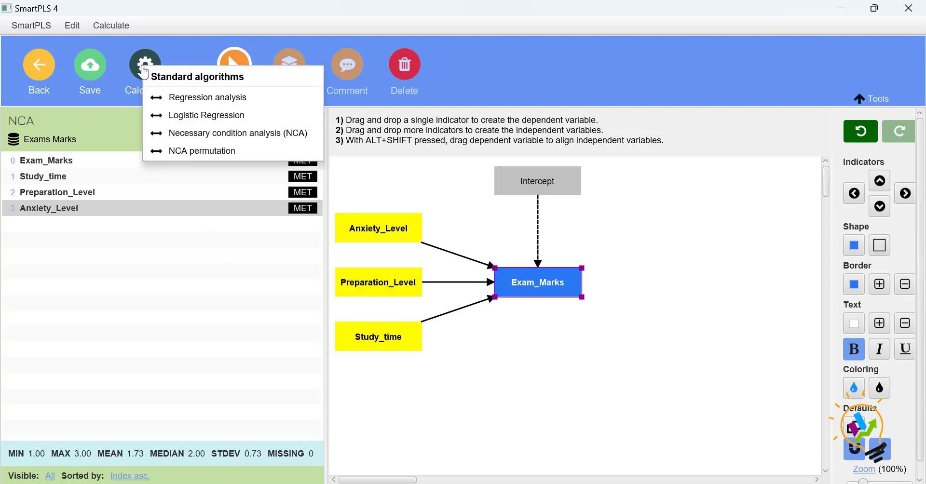
{"action": "left_click", "coordinate": [186, 140]}
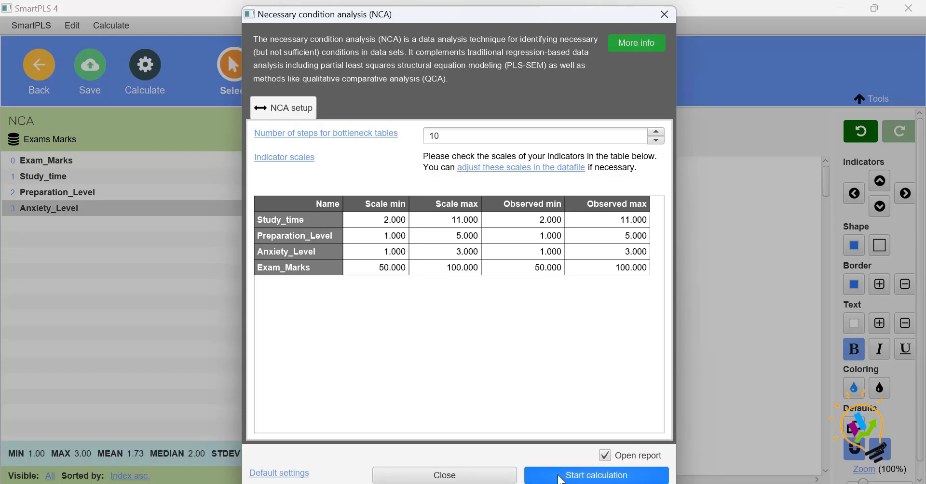
{"action": "left_click", "coordinate": [559, 476]}
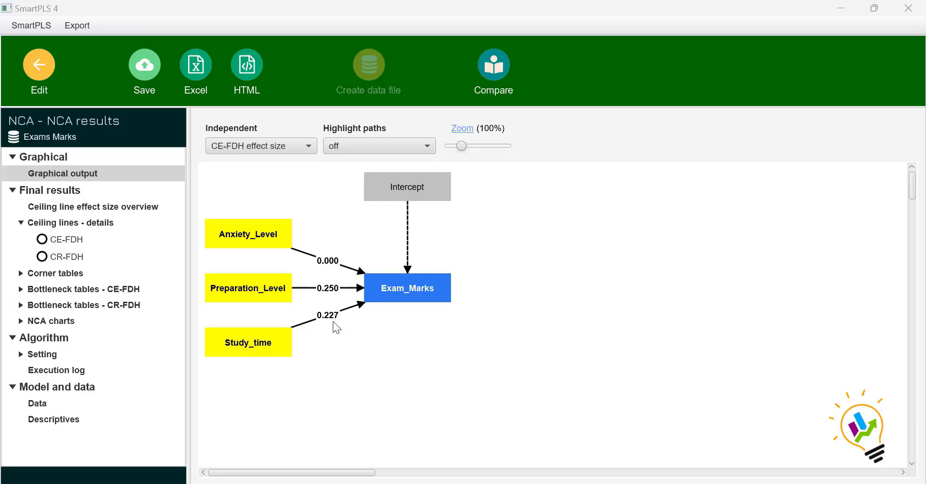
Examine the CE-FDH effect sizes of Preparation_Level, Study_time and Anxiety_Level in the ceiling line effect size overview
{"action": "left_click", "coordinate": [53, 211]}
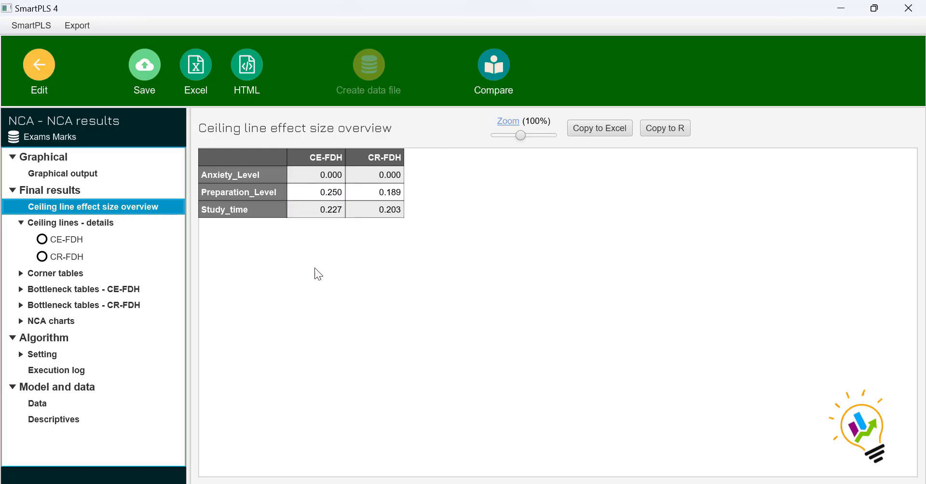
{"action": "left_click", "coordinate": [320, 199]}
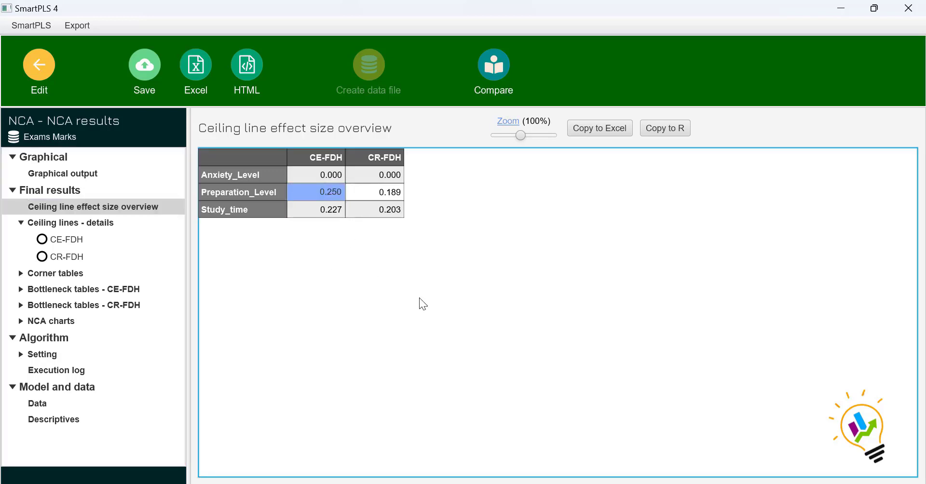
{"action": "left_click", "coordinate": [339, 216]}
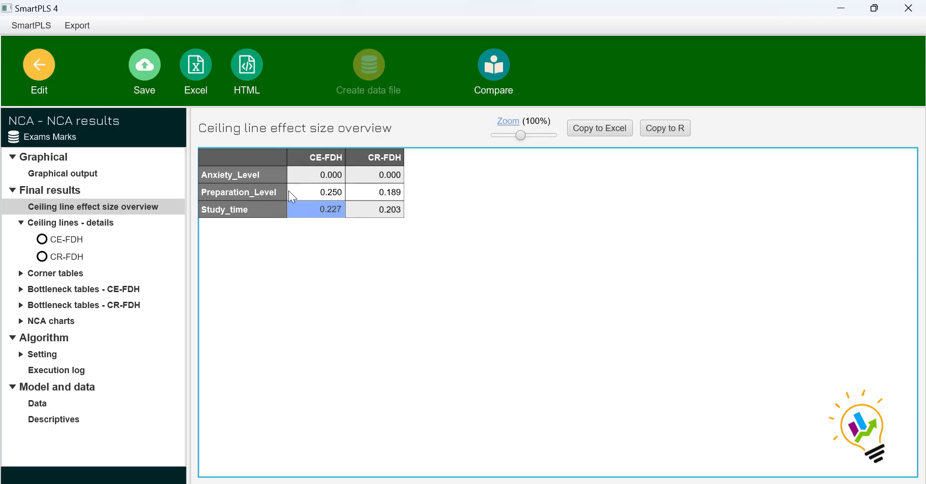
{"action": "left_click", "coordinate": [304, 191]}
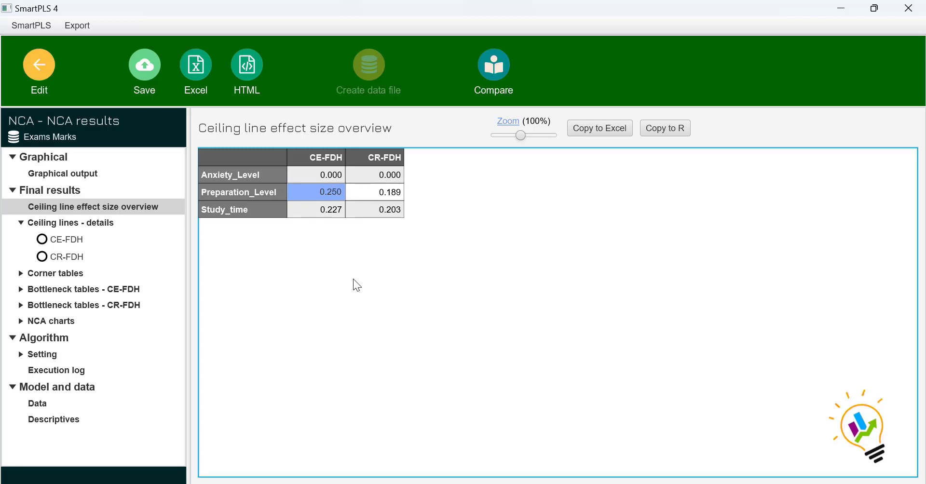
{"action": "left_click", "coordinate": [326, 215]}
{"action": "left_click", "coordinate": [332, 178]}
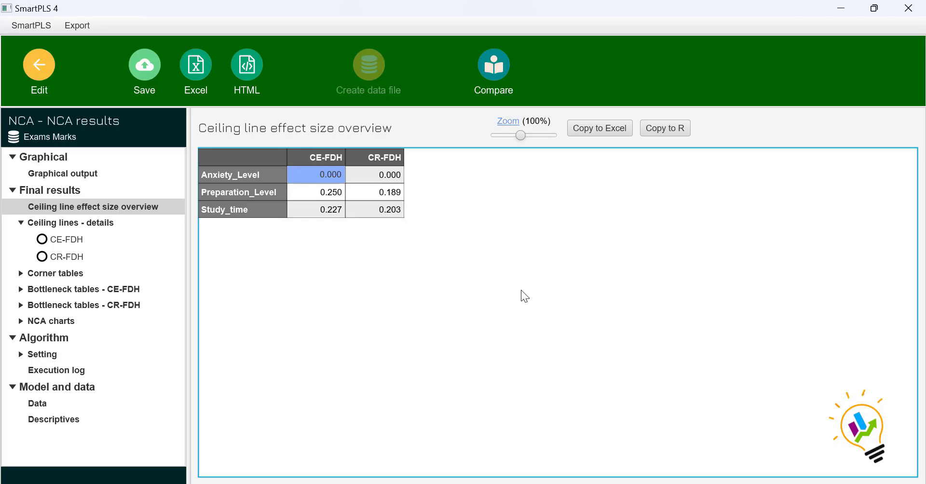
Examine the CE-FDH bottleneck table values for the Preparation_Level and Study_time required at the 60% and 100% levels of Exam_Marks
{"action": "left_click", "coordinate": [102, 289]}
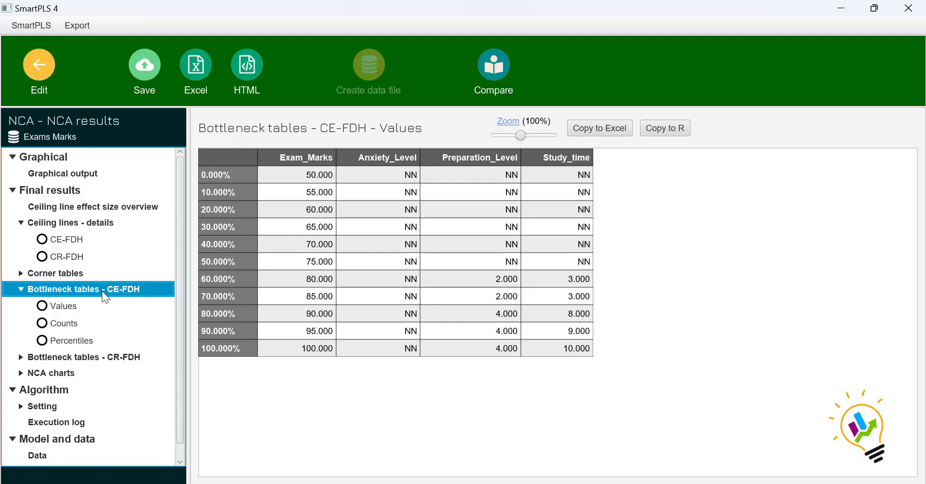
{"action": "left_click", "coordinate": [323, 172]}
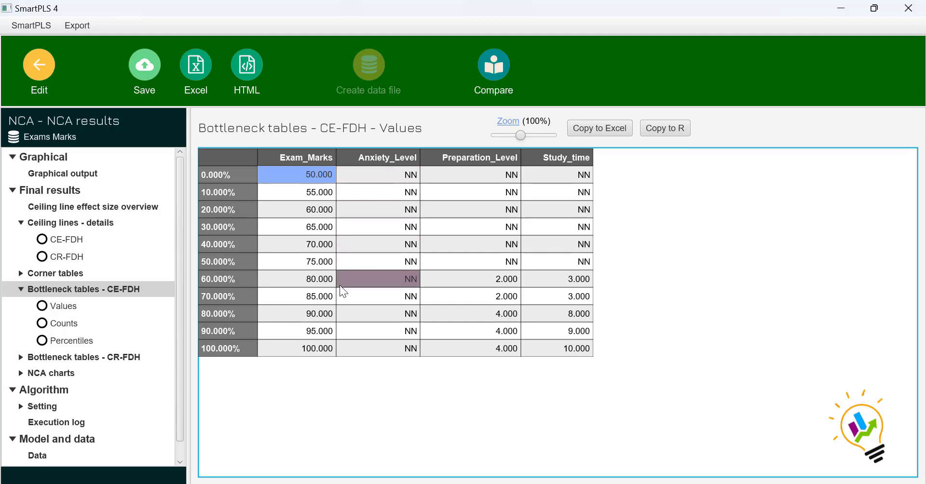
{"action": "left_click", "coordinate": [326, 279]}
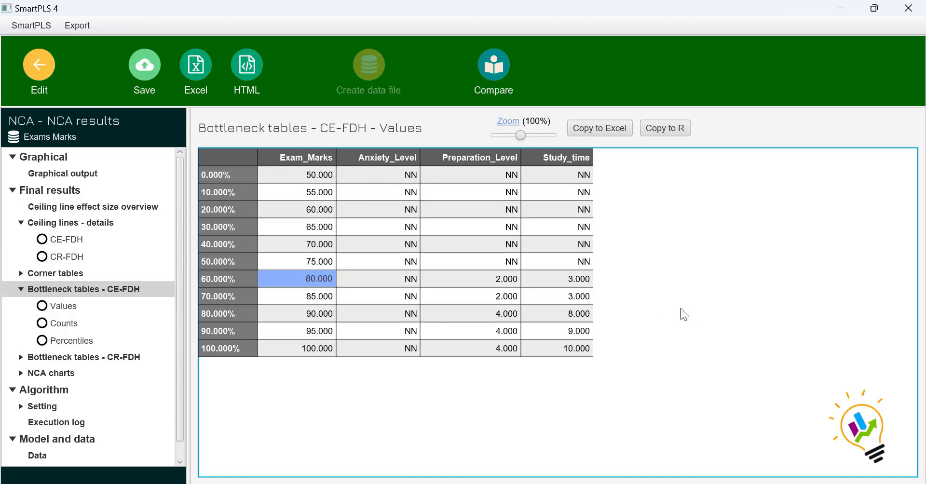
{"action": "left_click", "coordinate": [385, 282]}
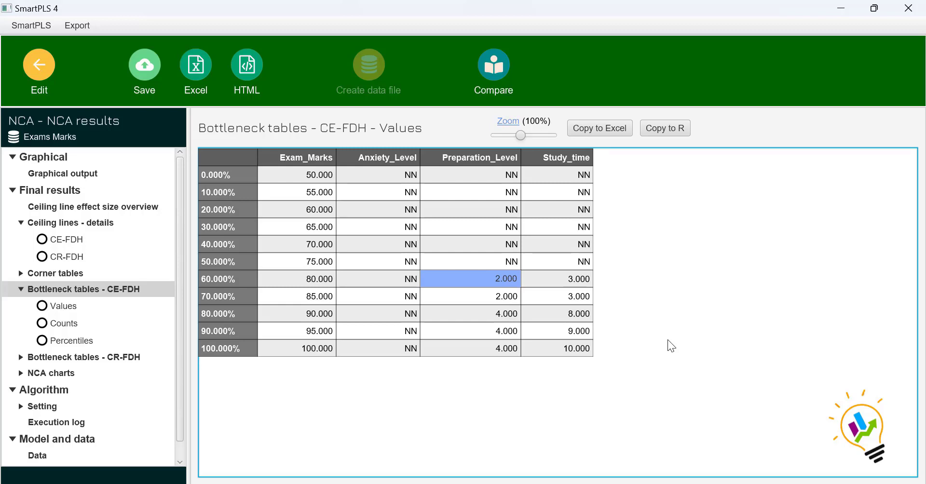
{"action": "left_click", "coordinate": [571, 287]}
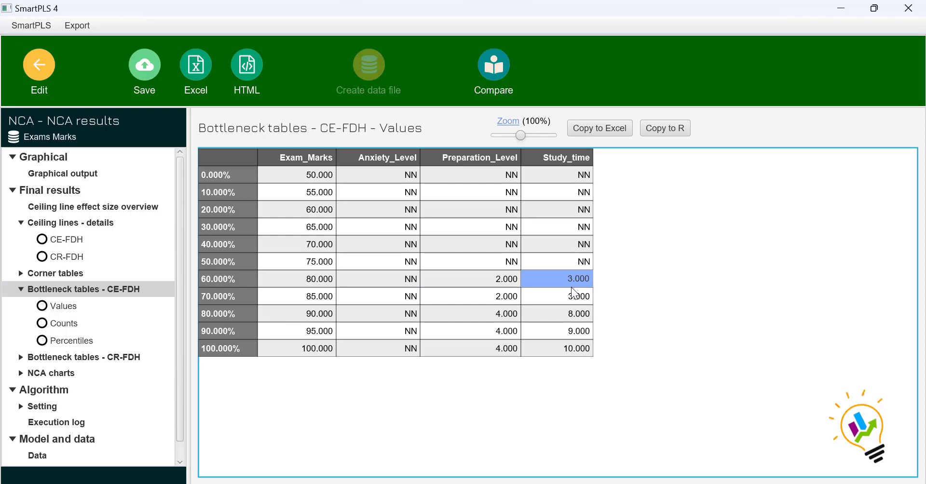
{"action": "left_click", "coordinate": [327, 354]}
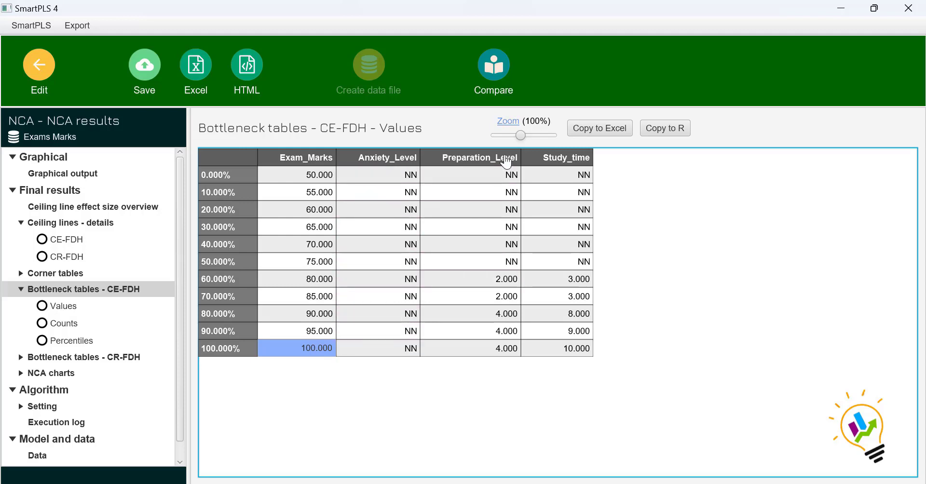
{"action": "left_click", "coordinate": [510, 354]}
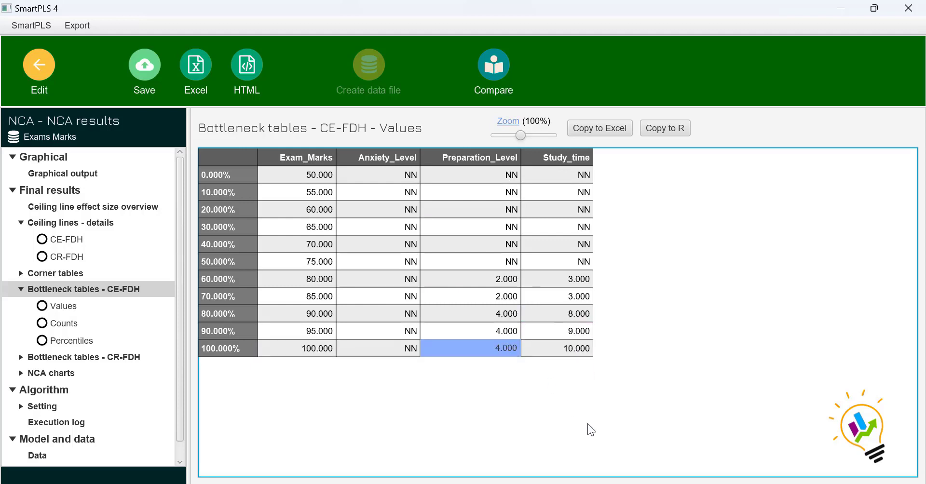
{"action": "left_click", "coordinate": [584, 346]}
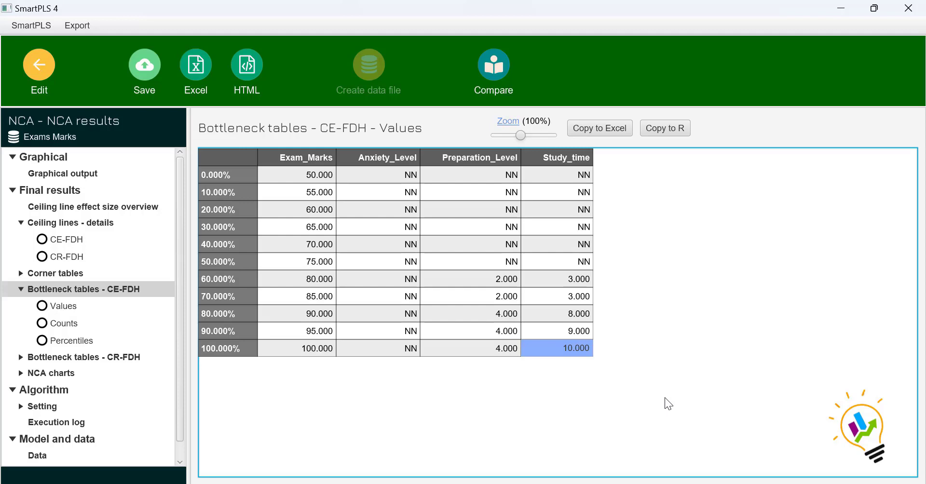
{"action": "left_click", "coordinate": [64, 289]}
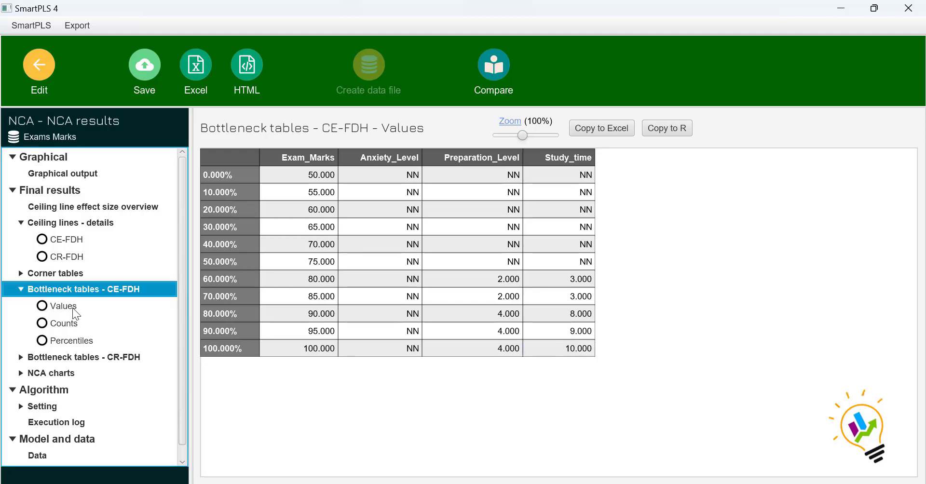
Review the NCA ceiling line charts of Exam_Marks for Anxiety_Level, Preparation_Level and Study_time
{"action": "left_click", "coordinate": [50, 372]}
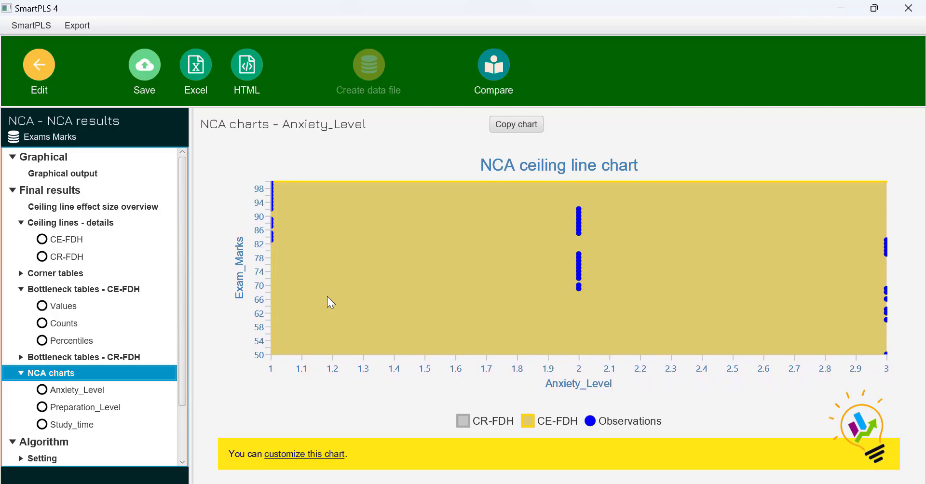
{"action": "left_click", "coordinate": [71, 409]}
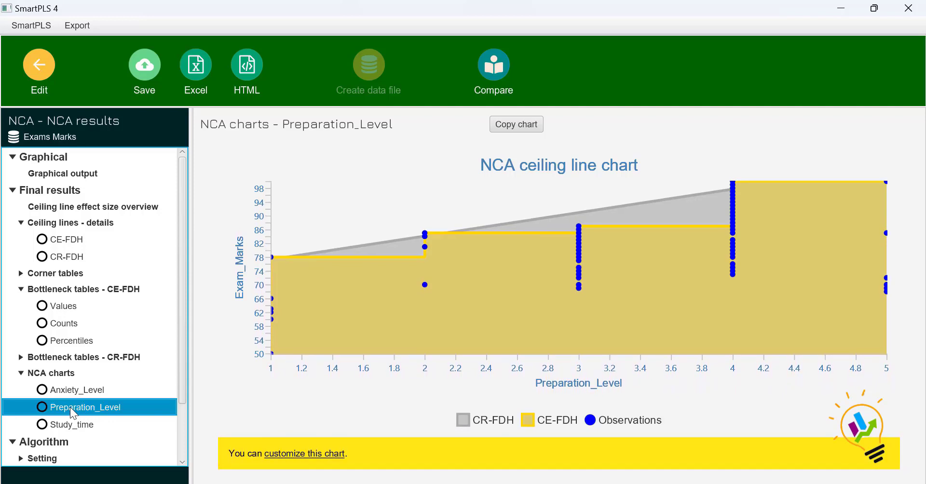
{"action": "left_click", "coordinate": [66, 426]}
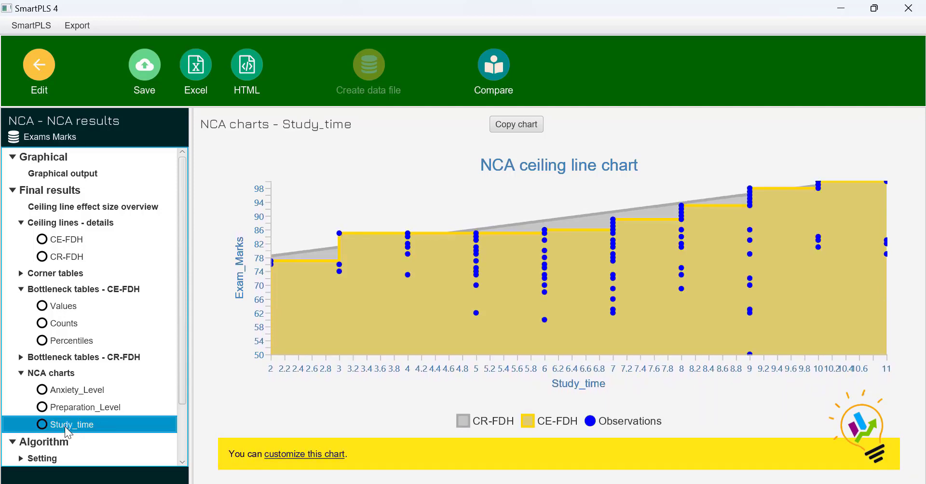